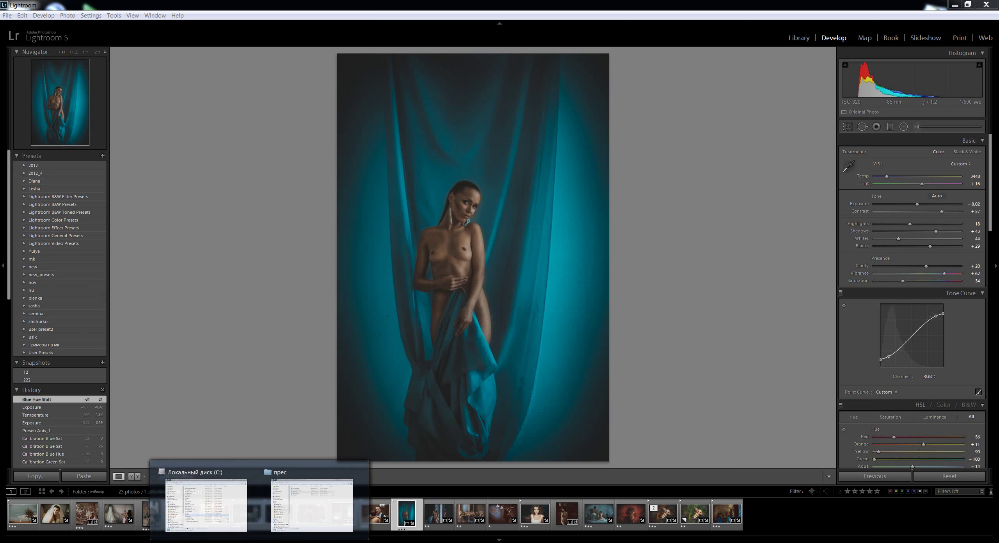
Browse the прес packages, checking пакет_Full, then opening пакет_Optimal's пресеты folder
{"action": "left_click", "coordinate": [314, 519]}
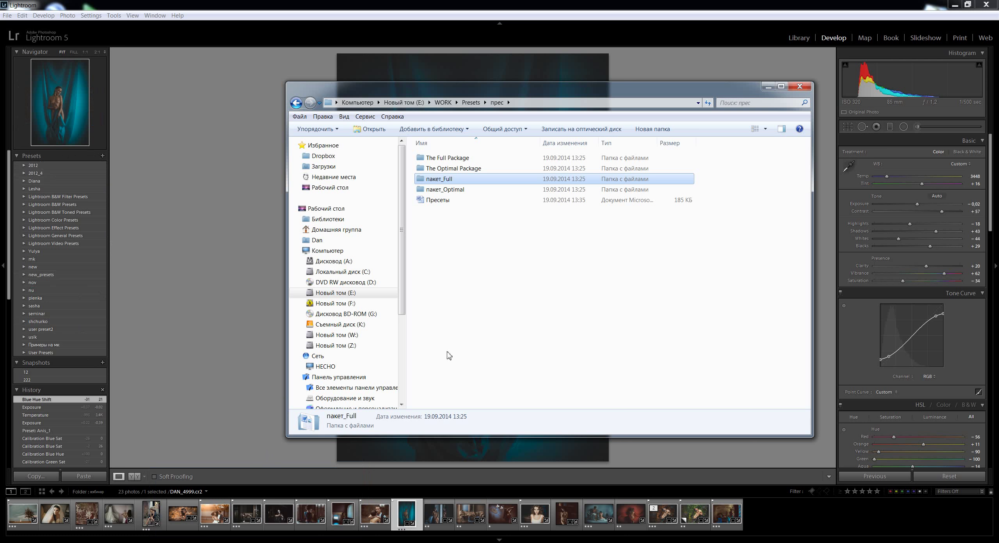
{"action": "left_click", "coordinate": [470, 102]}
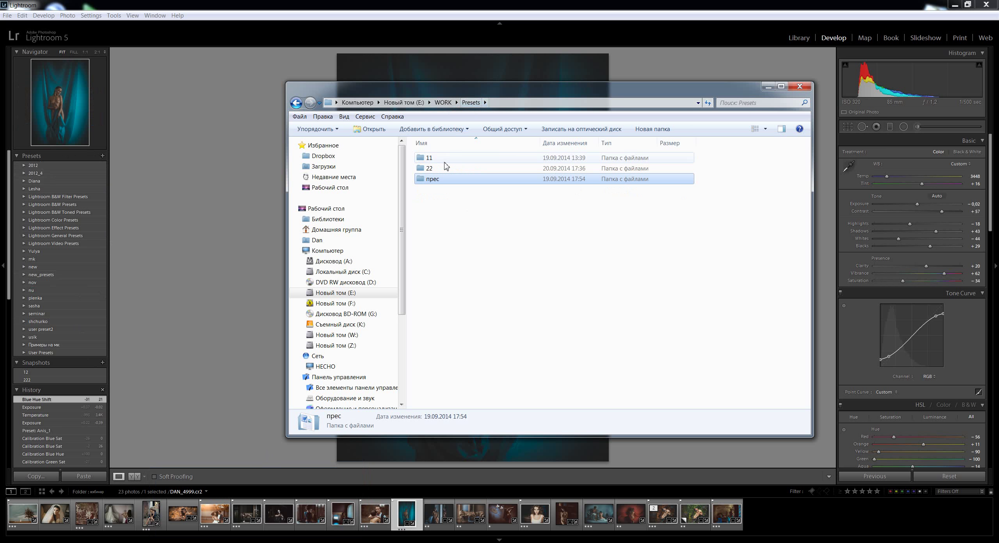
{"action": "double_click", "coordinate": [432, 180]}
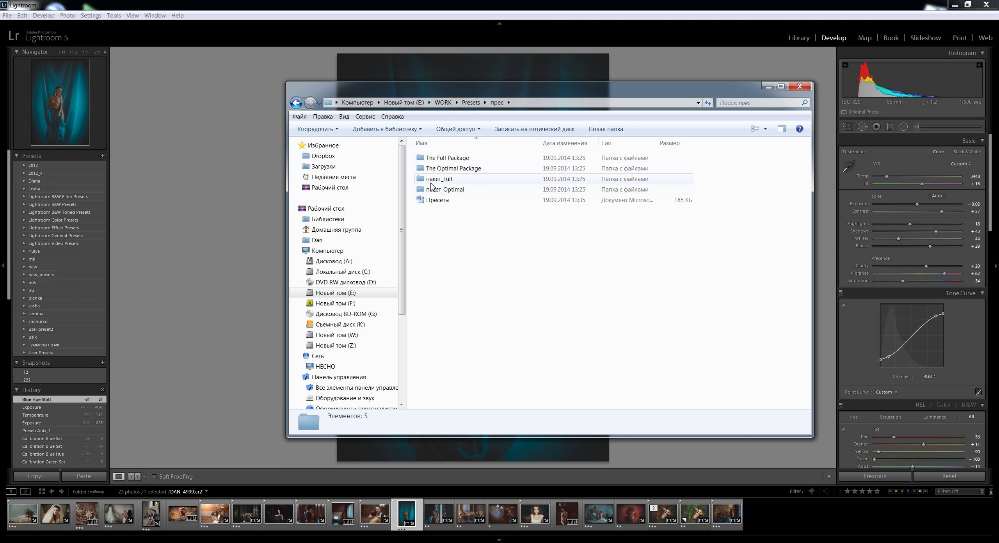
{"action": "double_click", "coordinate": [444, 181]}
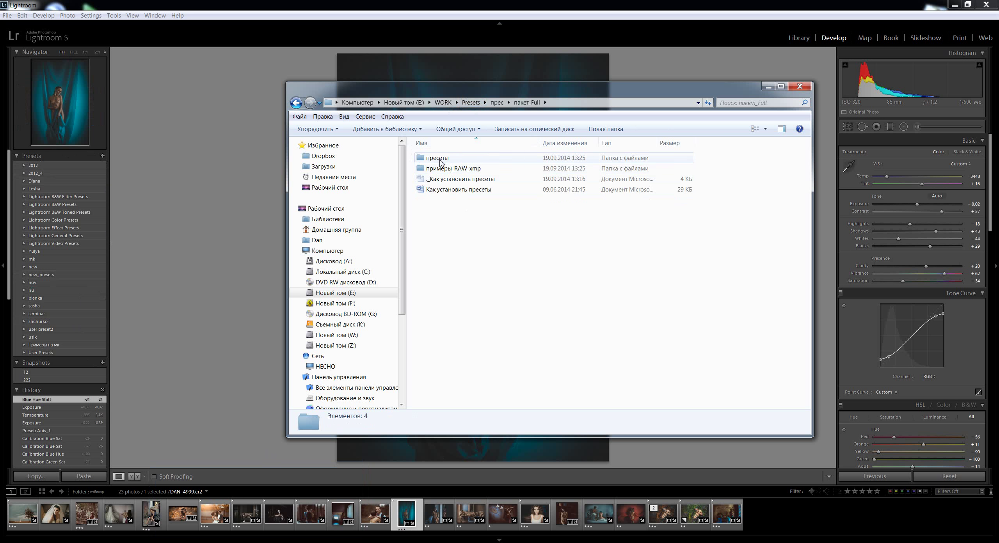
{"action": "left_click", "coordinate": [497, 103]}
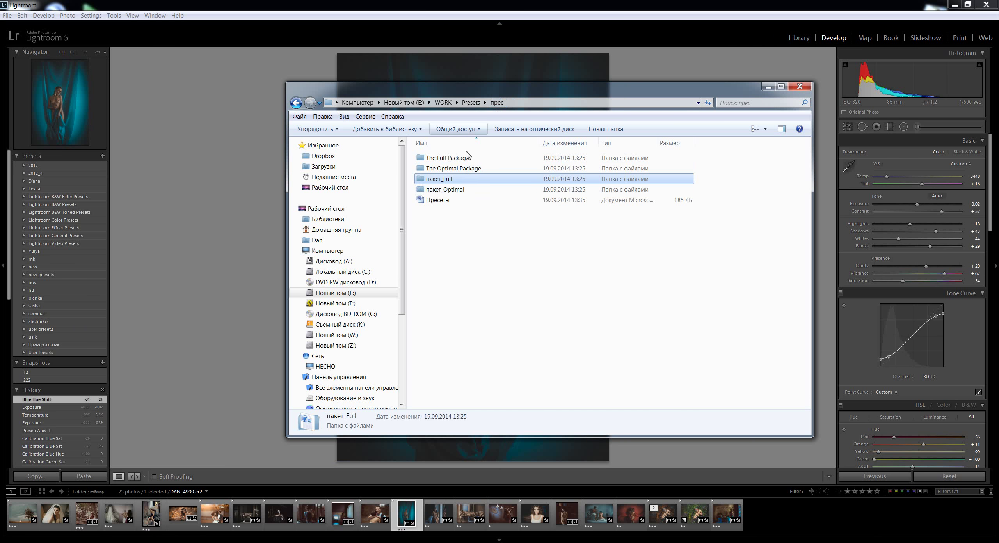
{"action": "double_click", "coordinate": [460, 190]}
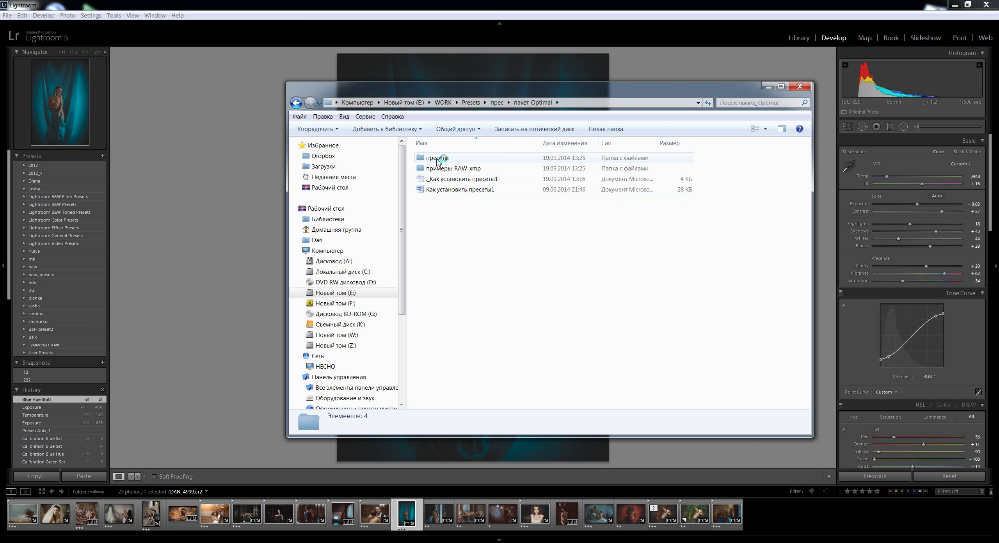
{"action": "double_click", "coordinate": [436, 158]}
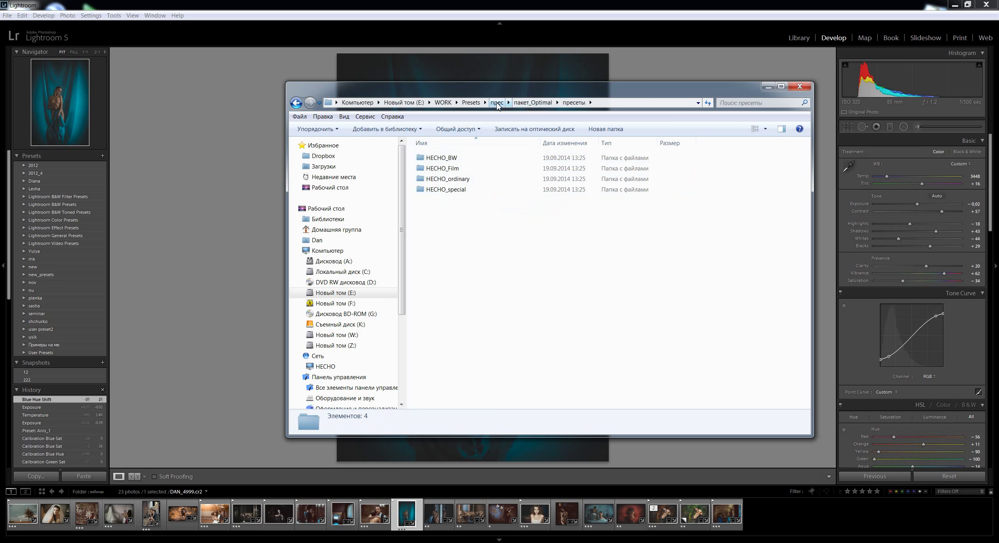
Check The Full Package folder, then return to пакет_Optimal's пресеты folder
{"action": "left_click", "coordinate": [497, 102]}
{"action": "double_click", "coordinate": [450, 159]}
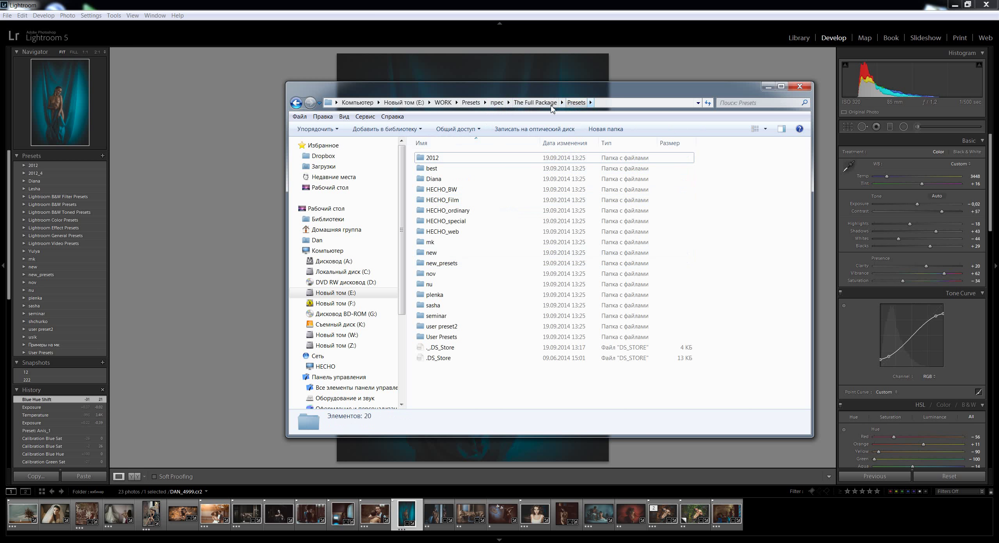
{"action": "left_click", "coordinate": [497, 102]}
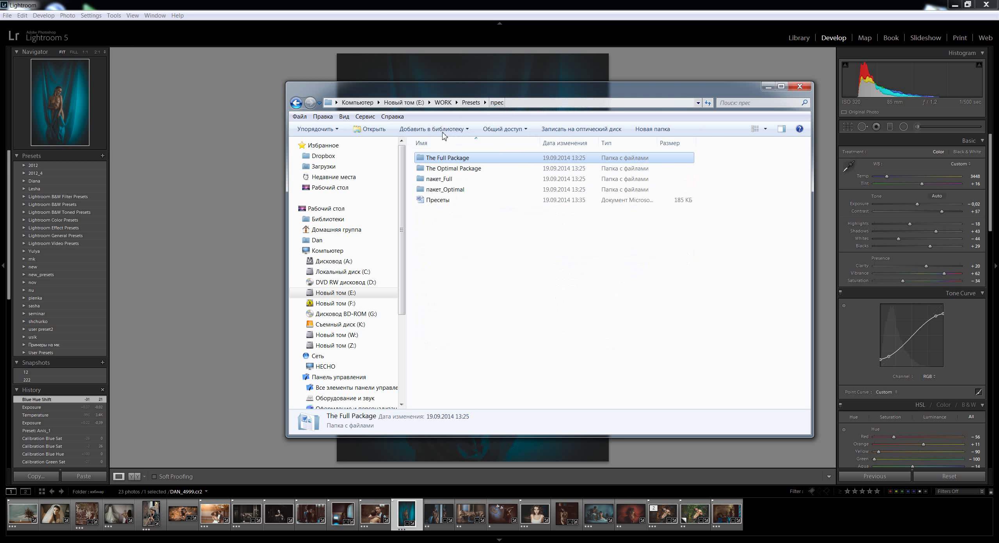
{"action": "double_click", "coordinate": [449, 190]}
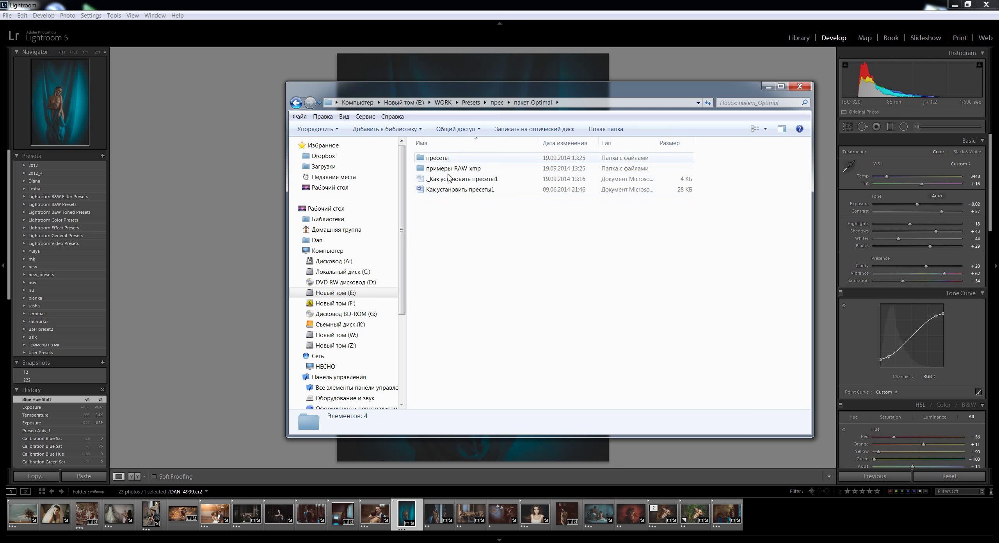
{"action": "double_click", "coordinate": [445, 158]}
Copy the four HECHO folders: BW, Film, ordinary and special
{"action": "left_click", "coordinate": [446, 161]}
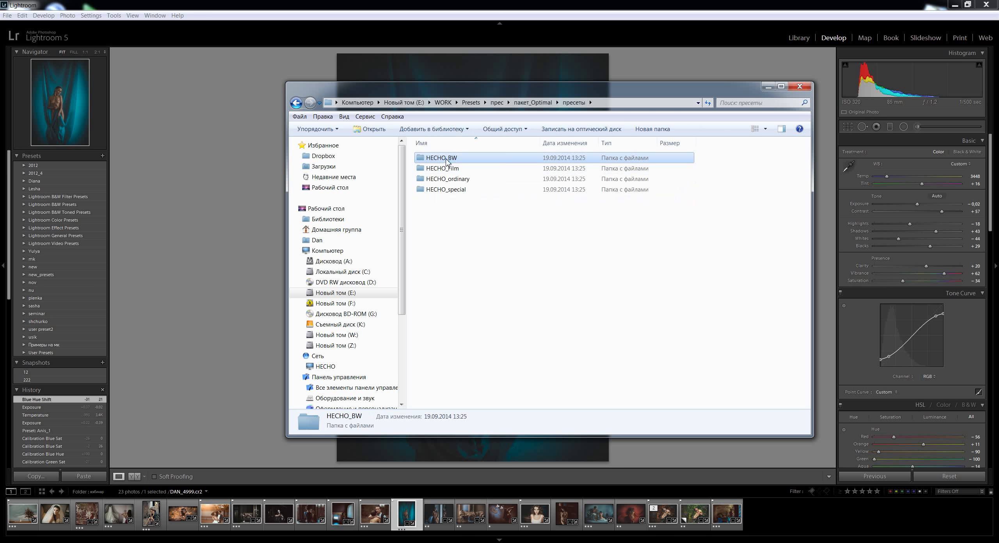
{"action": "left_click", "coordinate": [451, 190], "text": "shift"}
{"action": "right_click", "coordinate": [488, 191]}
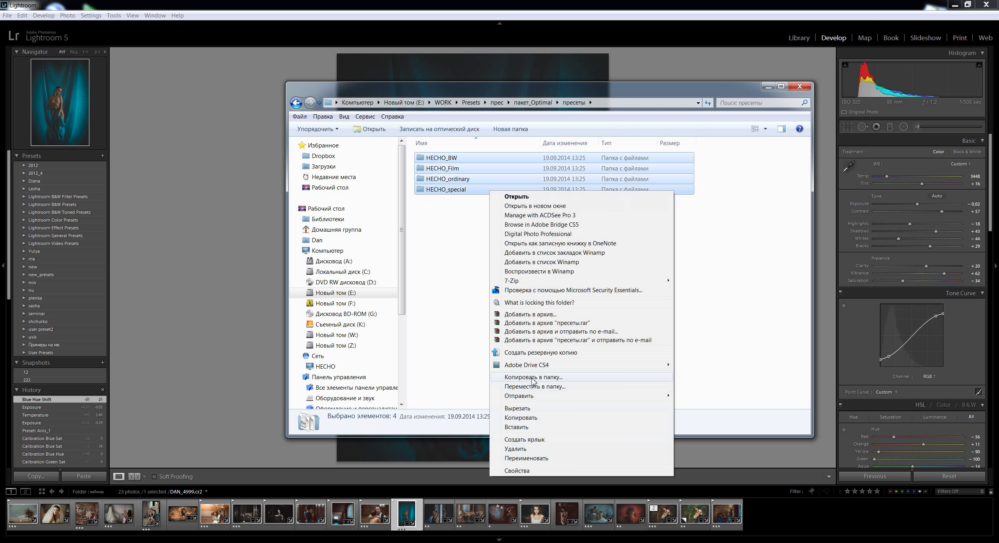
{"action": "left_click", "coordinate": [524, 428]}
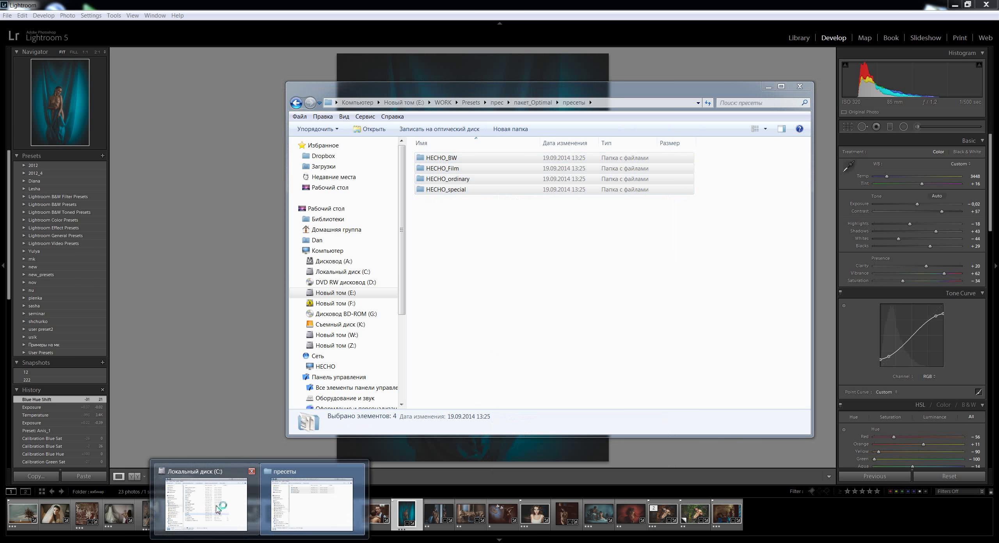
Navigate from the C: drive through Users, the home folder, AppData and Roaming to Adobe
{"action": "left_click", "coordinate": [217, 504]}
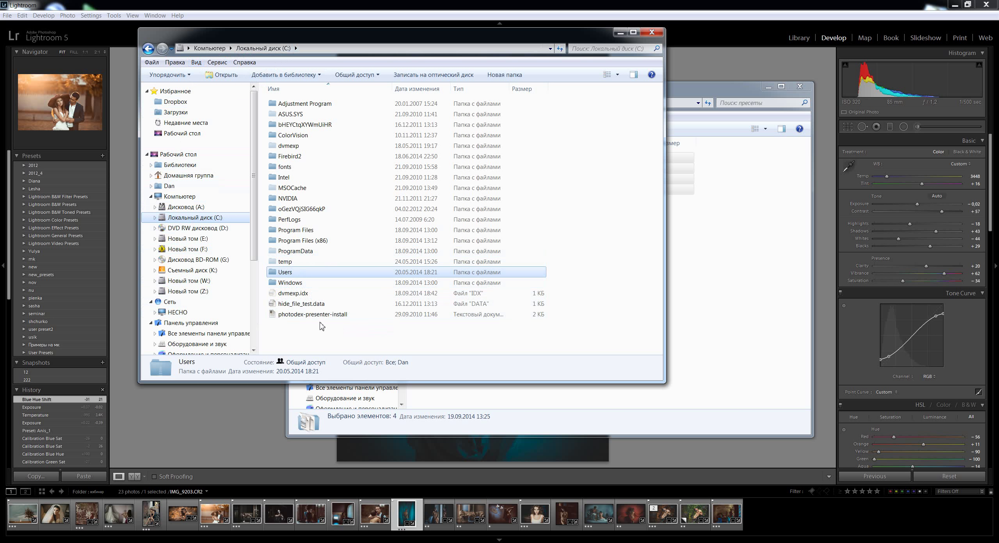
{"action": "double_click", "coordinate": [284, 272]}
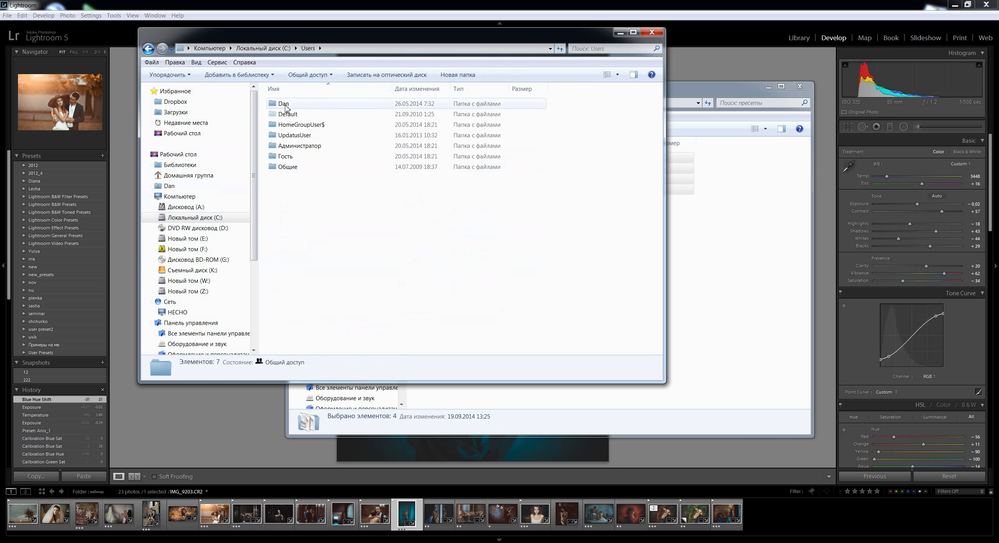
{"action": "double_click", "coordinate": [284, 104]}
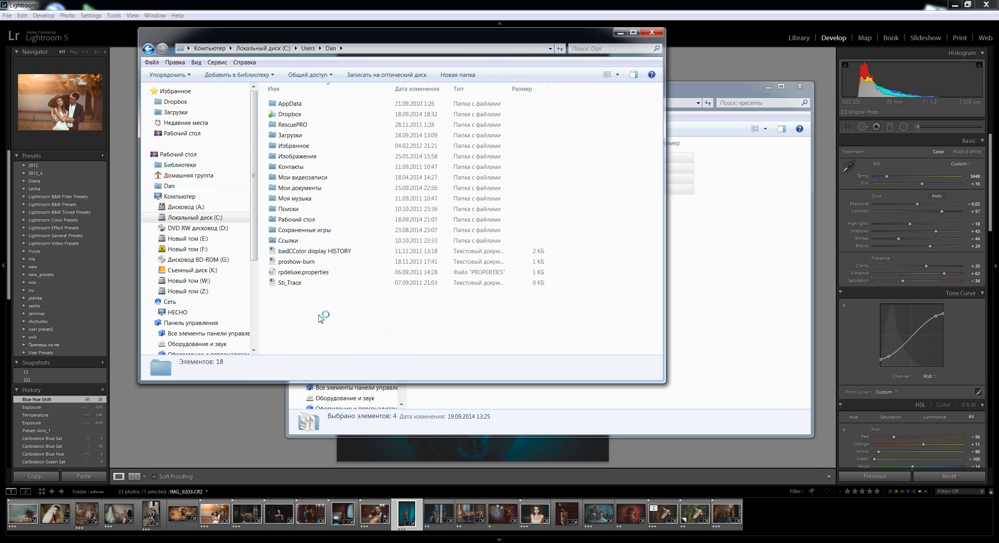
{"action": "double_click", "coordinate": [291, 106]}
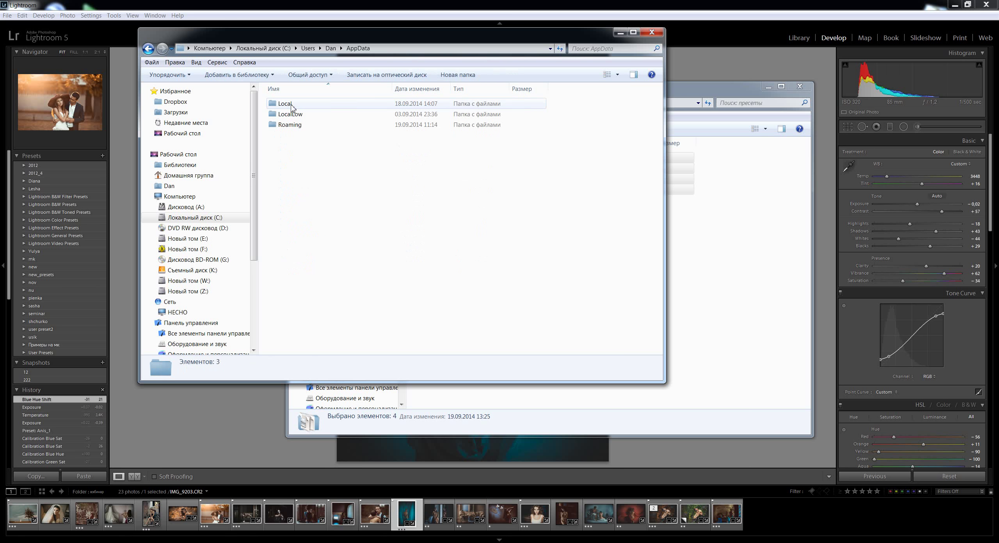
{"action": "double_click", "coordinate": [289, 124]}
{"action": "double_click", "coordinate": [290, 135]}
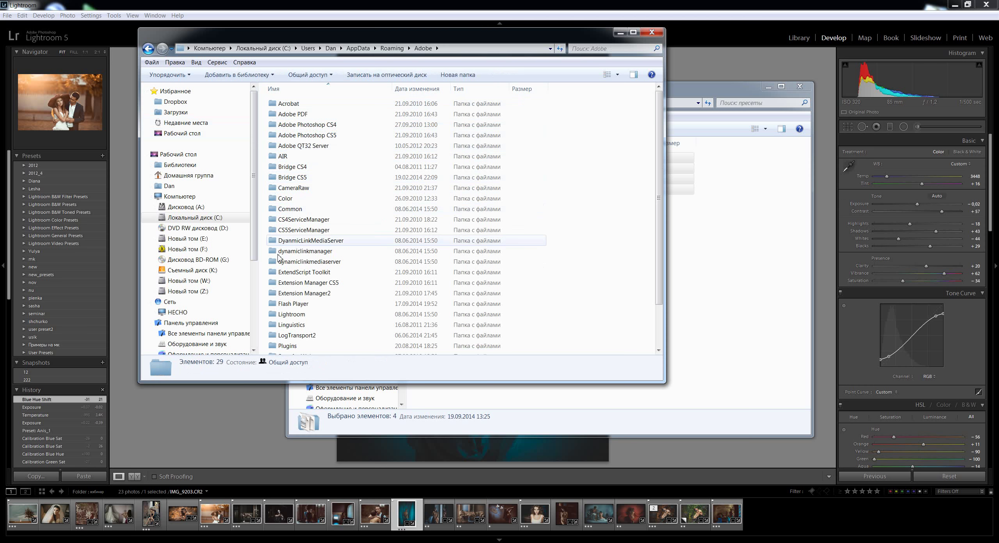
Open Lightroom's Develop Presets folder and bring up its context menu
{"action": "scroll", "coordinate": [302, 280], "scroll_direction": "down", "scroll_amount": 2}
{"action": "double_click", "coordinate": [296, 265]}
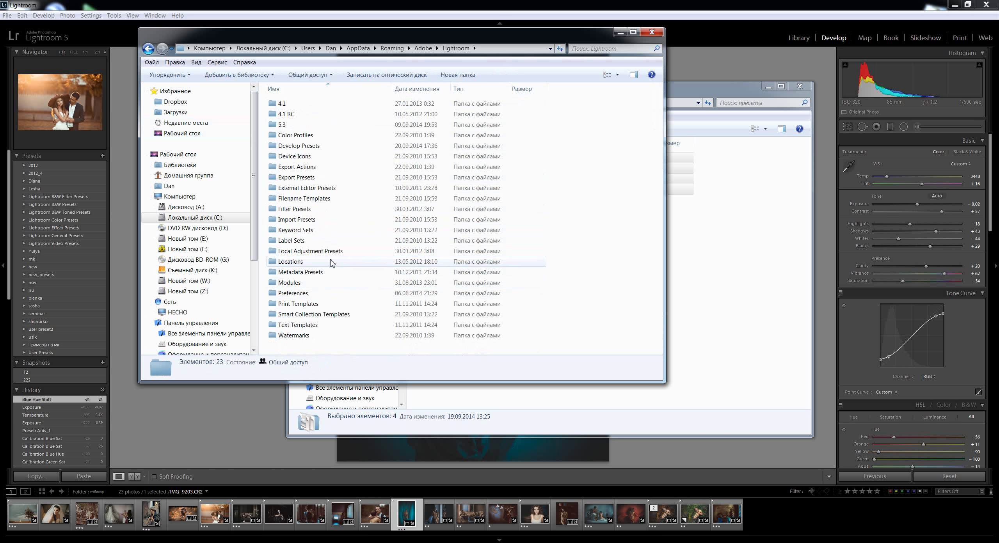
{"action": "double_click", "coordinate": [296, 146]}
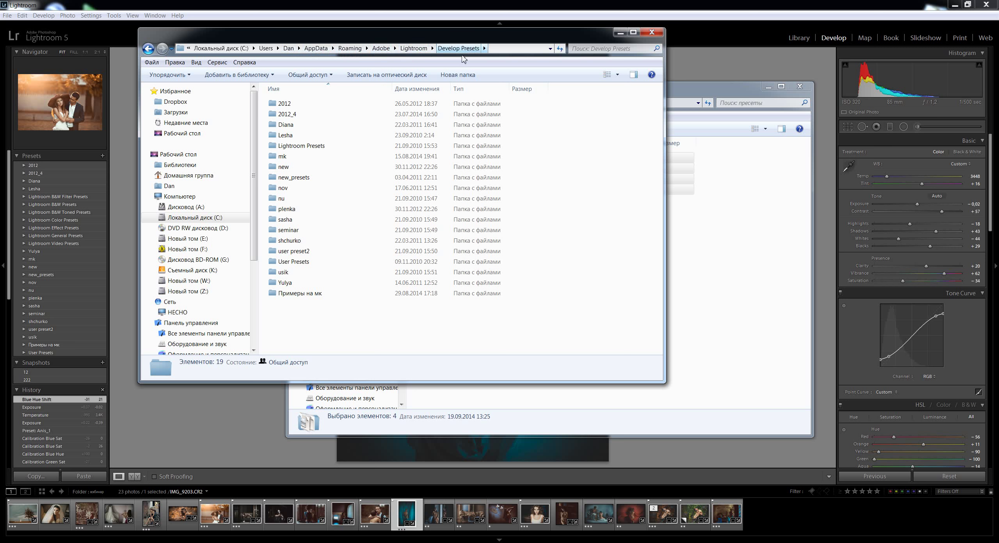
{"action": "right_click", "coordinate": [297, 322]}
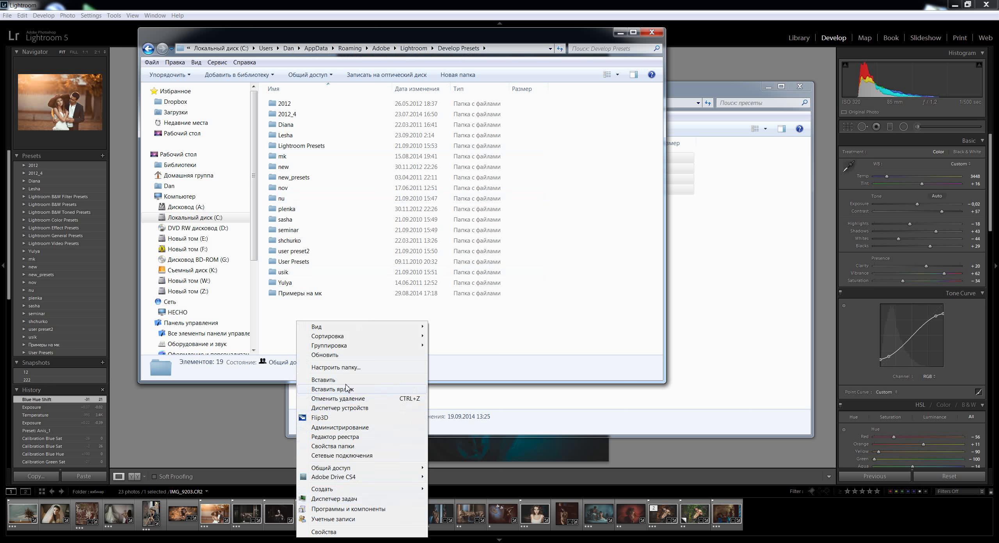
Paste the HECHO folders into Develop Presets, then close Lightroom so it can restart
{"action": "left_click", "coordinate": [331, 381]}
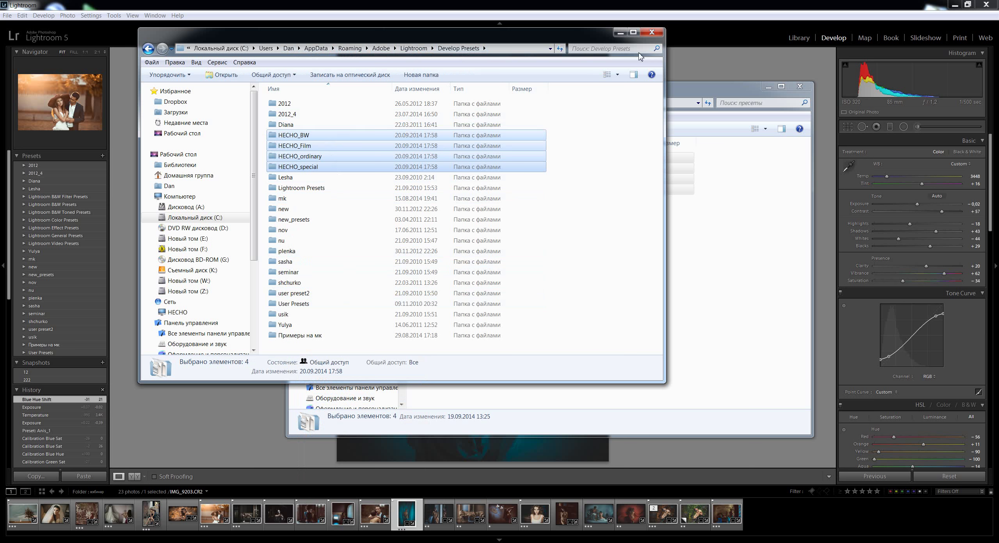
{"action": "left_click", "coordinate": [828, 144]}
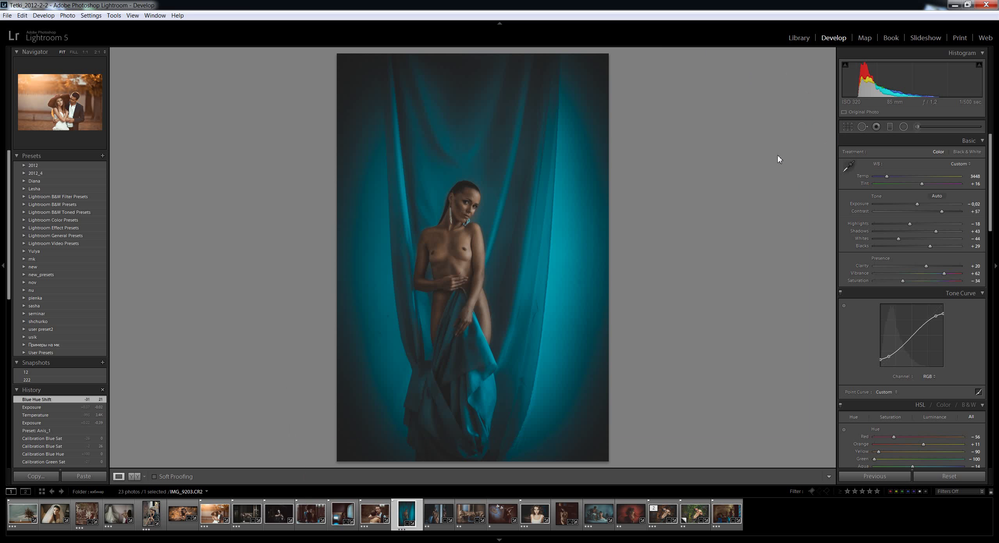
{"action": "left_click", "coordinate": [986, 6]}
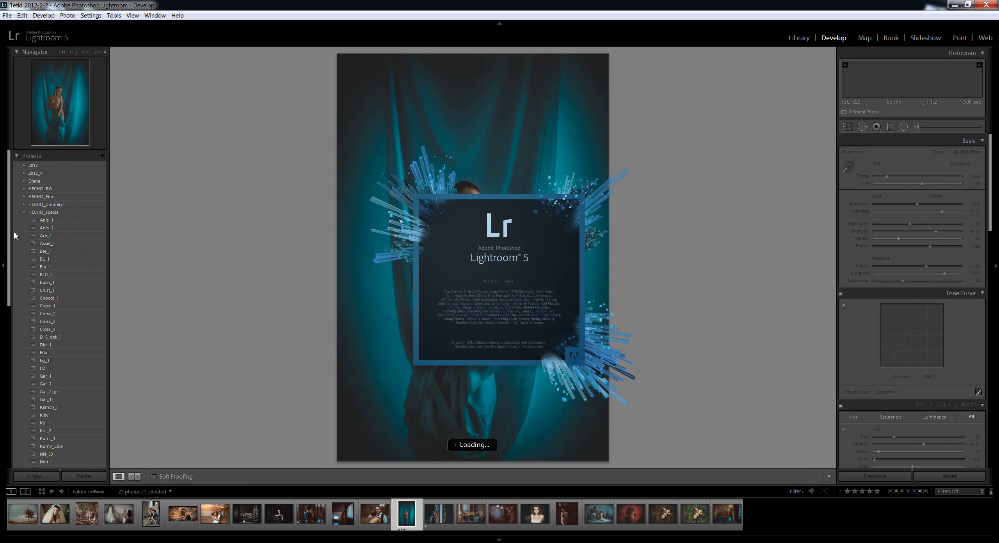
Collapse the HECHO_special folder in the relaunched Develop Presets panel
{"action": "left_click", "coordinate": [24, 212]}
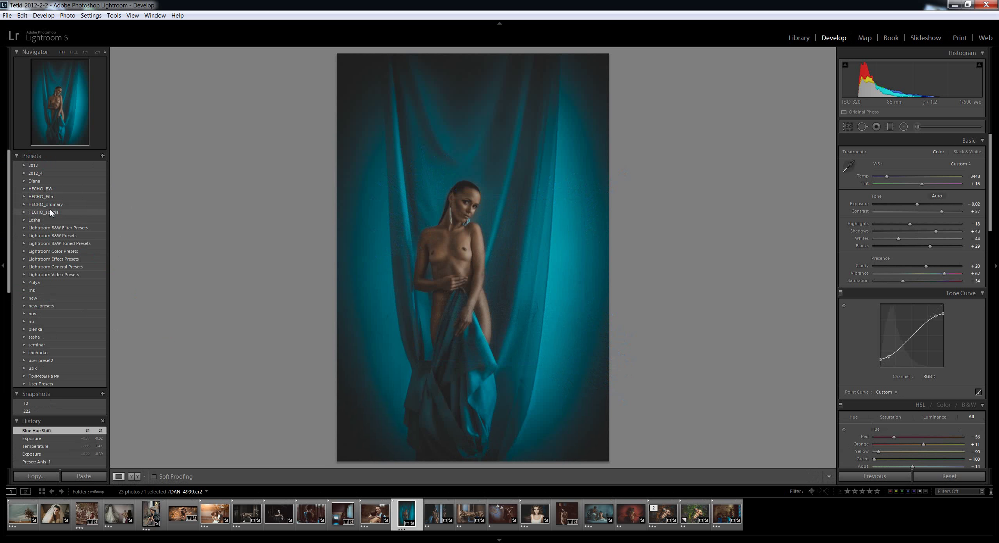
Expand HECHO_Film, switch to the Library module, and browse the menus for preferences
{"action": "left_click", "coordinate": [23, 198]}
{"action": "left_click", "coordinate": [798, 37]}
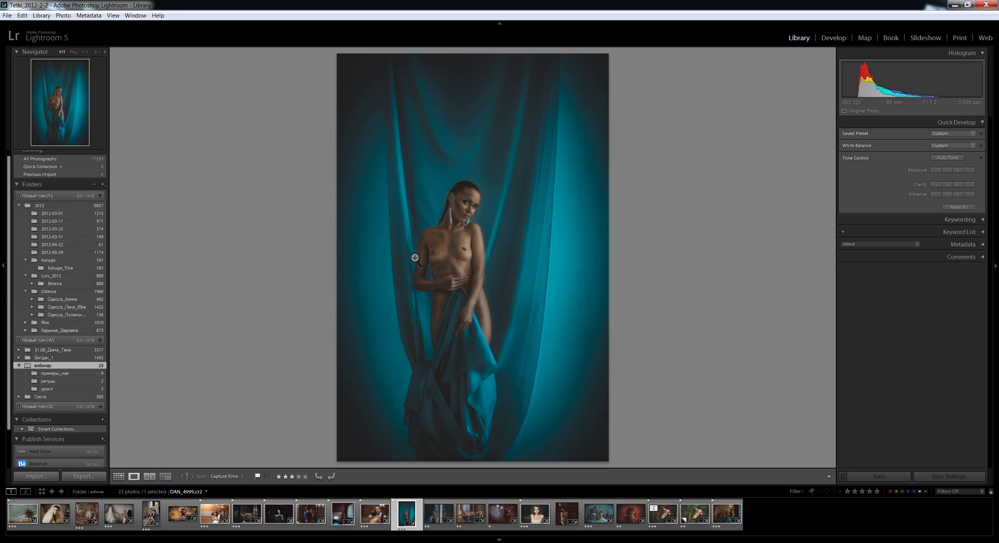
{"action": "left_click", "coordinate": [7, 17]}
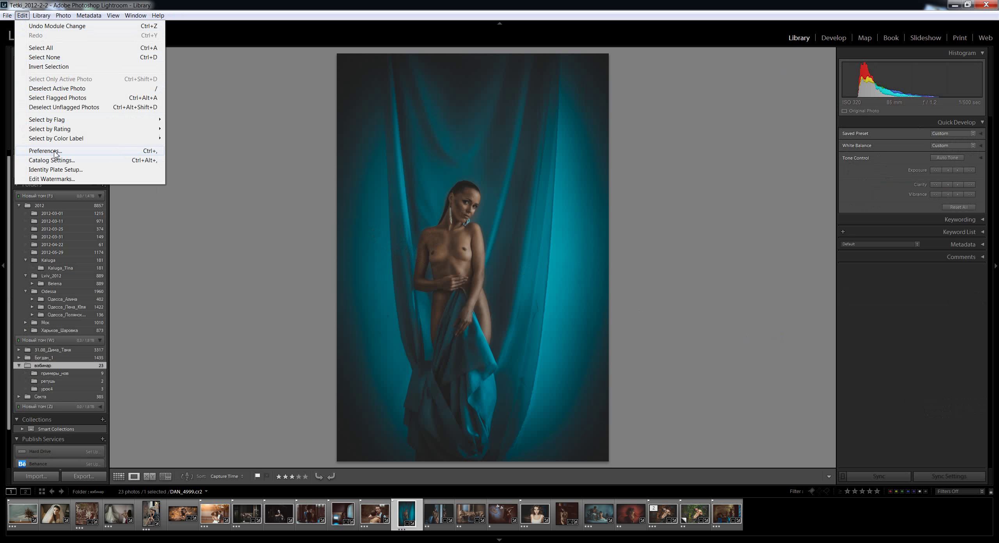
Reveal Lightroom's presets folder in Explorer from the Presets tab of Edit > Preferences
{"action": "left_click", "coordinate": [55, 152]}
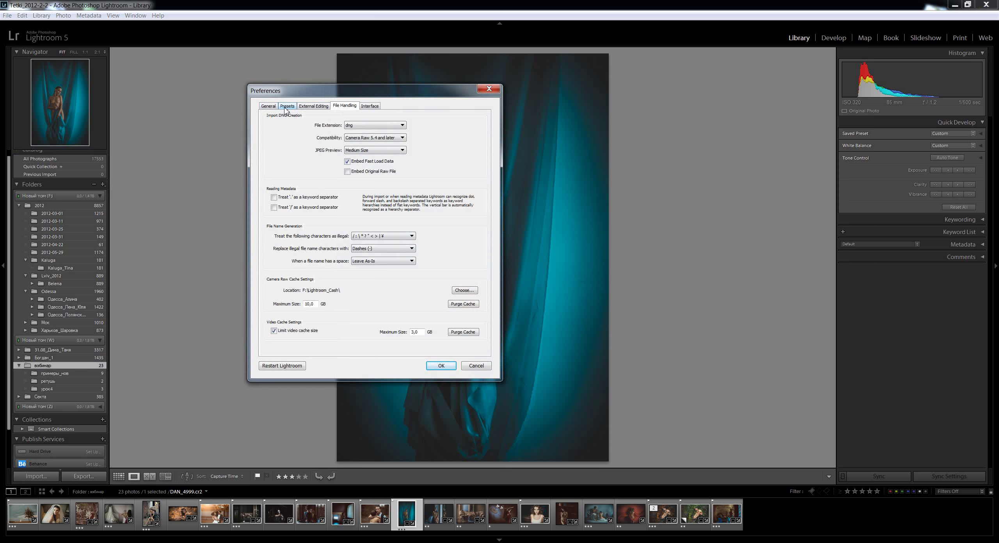
{"action": "left_click", "coordinate": [286, 110]}
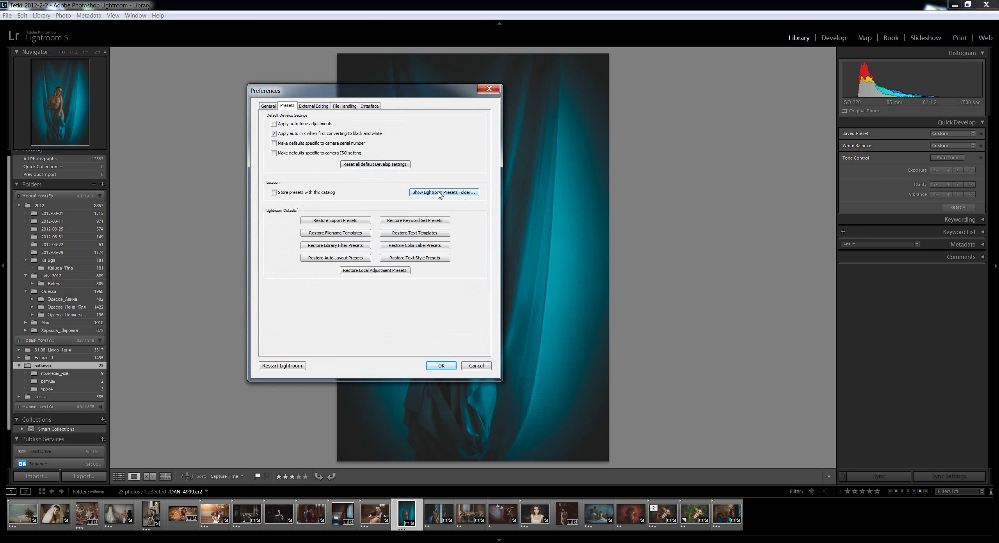
{"action": "left_click", "coordinate": [439, 193]}
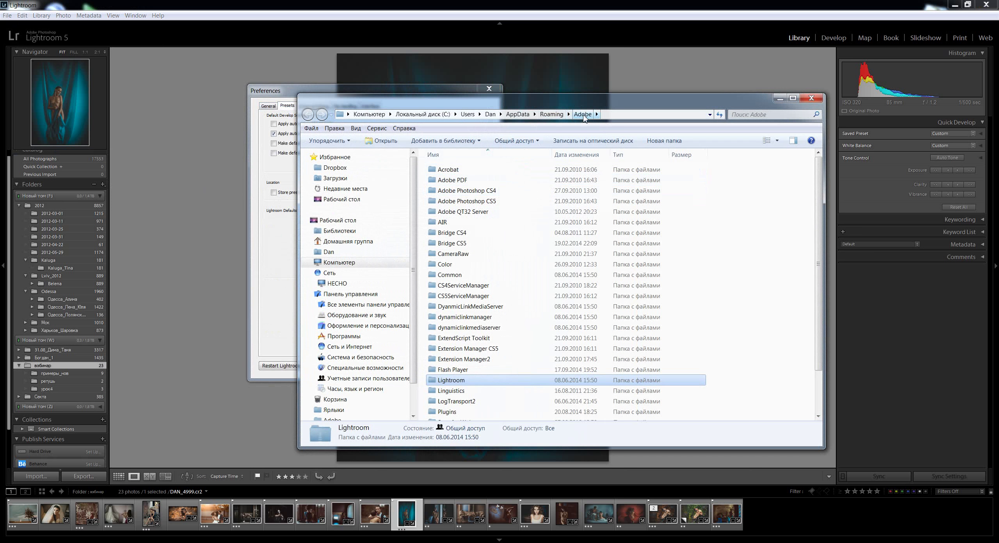
Verify the HECHO folders inside Lightroom > Develop Presets, then close the Explorer window
{"action": "double_click", "coordinate": [457, 380]}
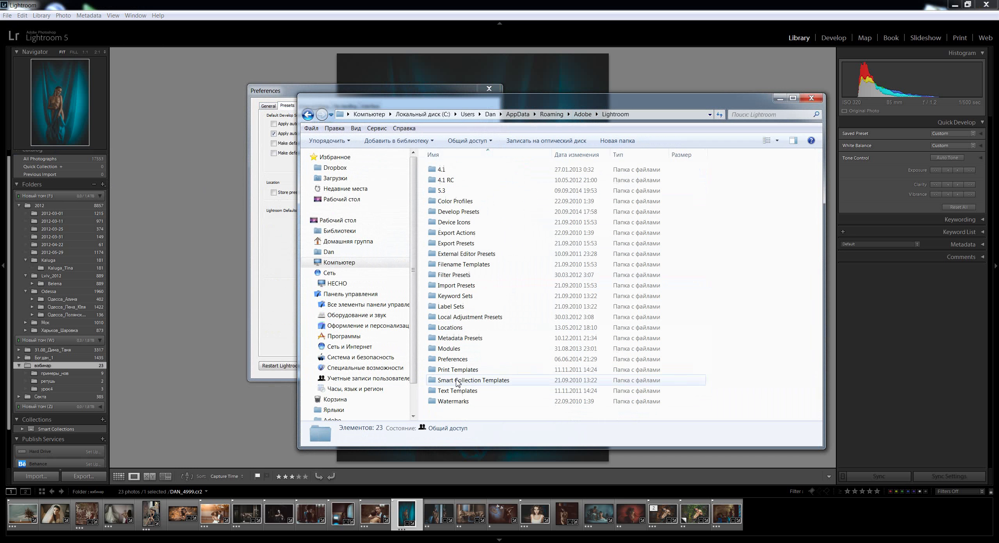
{"action": "double_click", "coordinate": [458, 211]}
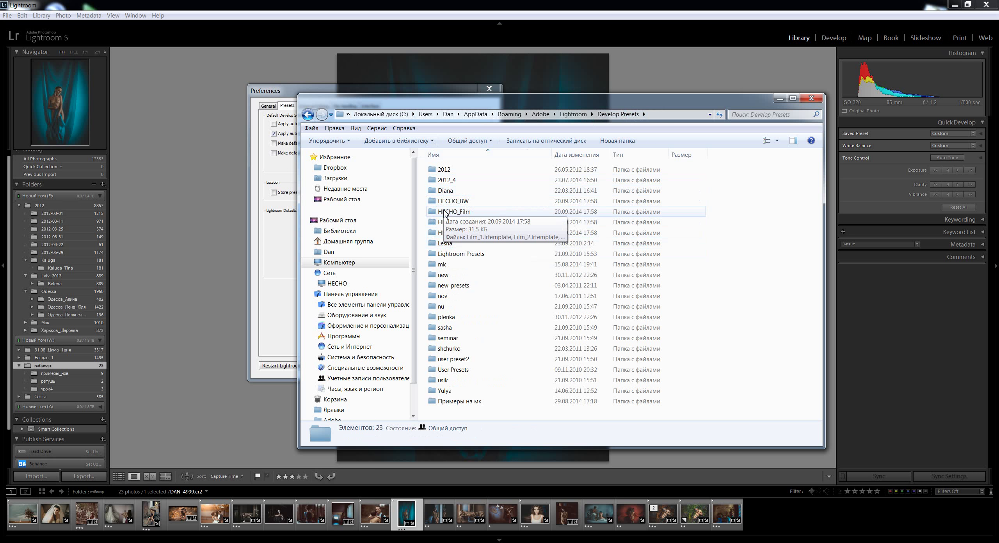
{"action": "left_click", "coordinate": [816, 97]}
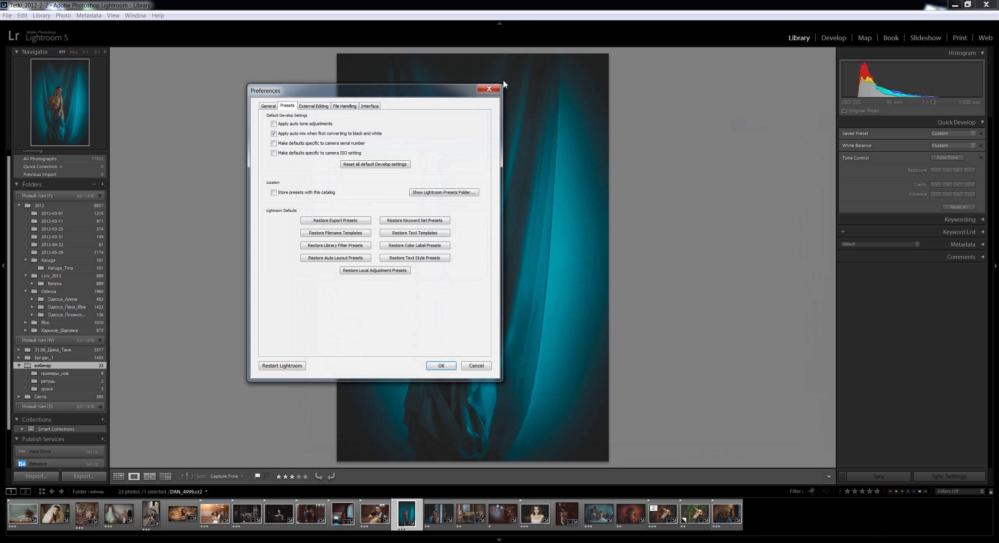
Close the Preferences dialog to return to the Library photo
{"action": "left_click", "coordinate": [489, 88]}
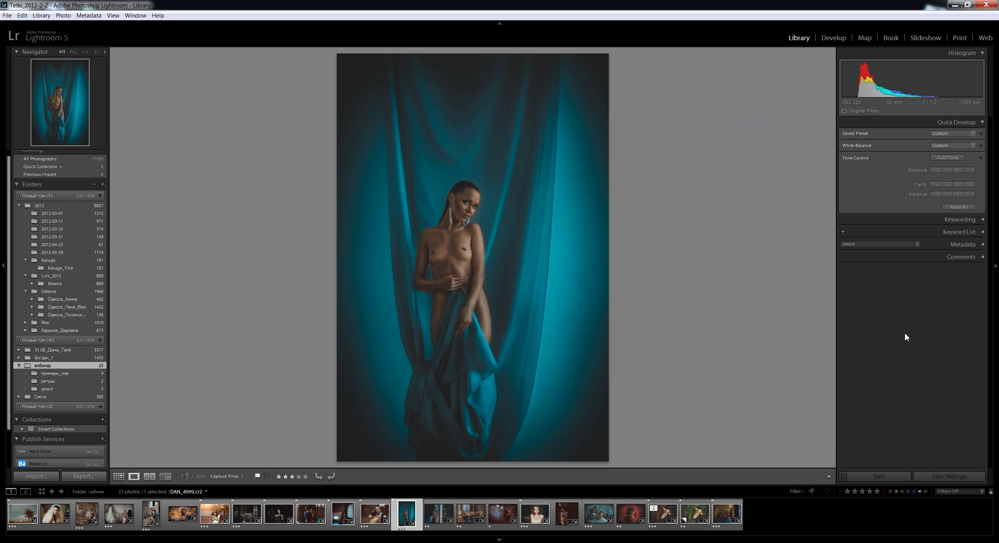